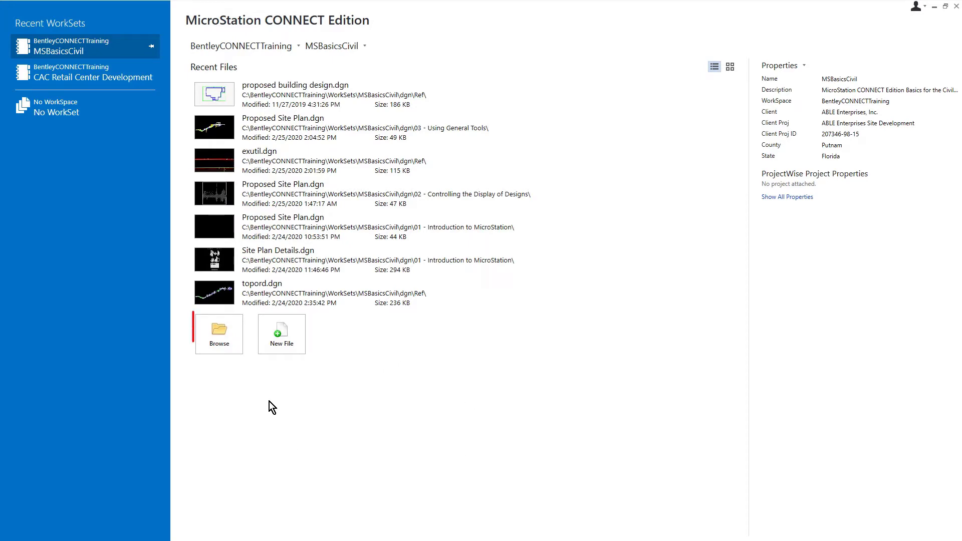
Open Proposed Site Plan.dgn from the "04 - Drawing with MicroStation" folder of the MSBasicsCivil WorkSet's dgn directory
{"action": "left_click", "coordinate": [229, 333]}
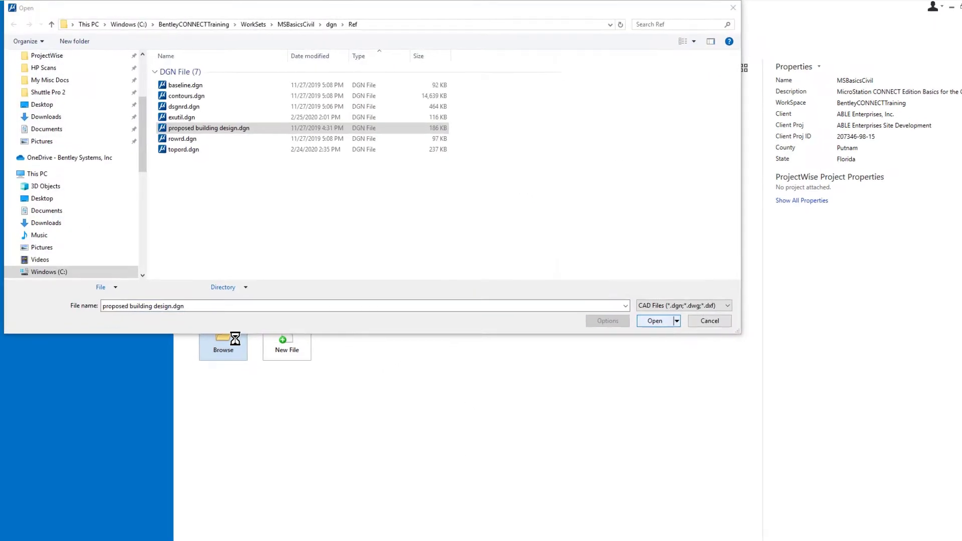
{"action": "left_click", "coordinate": [377, 28]}
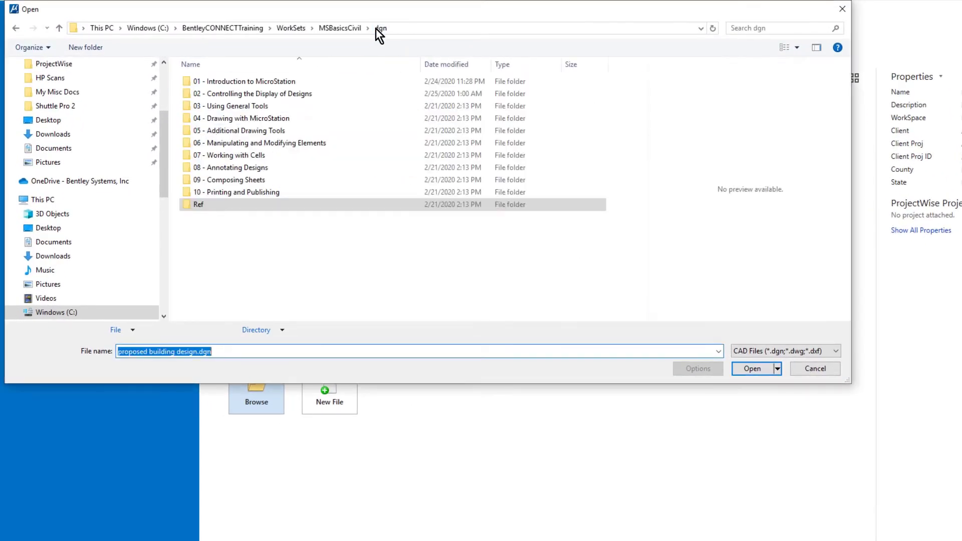
{"action": "left_click", "coordinate": [341, 121]}
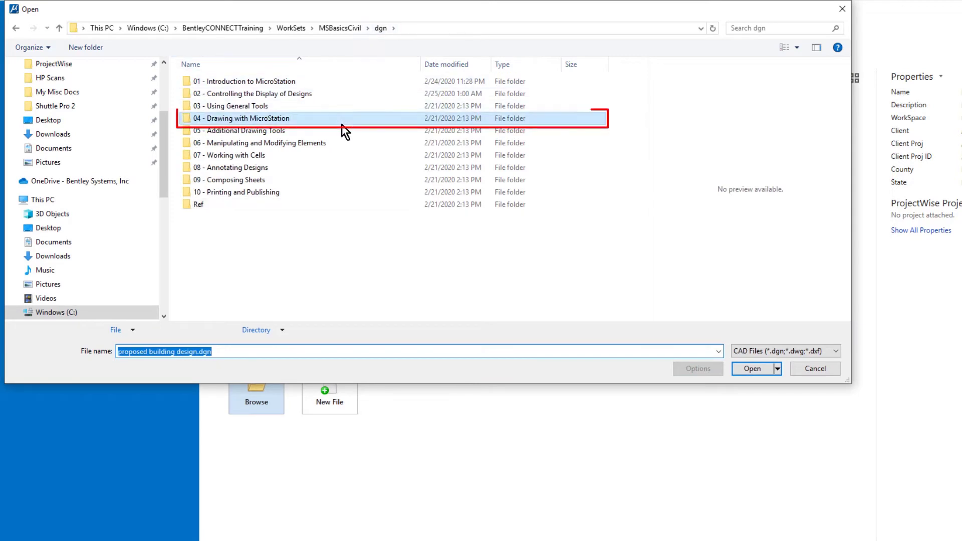
{"action": "double_click", "coordinate": [342, 124]}
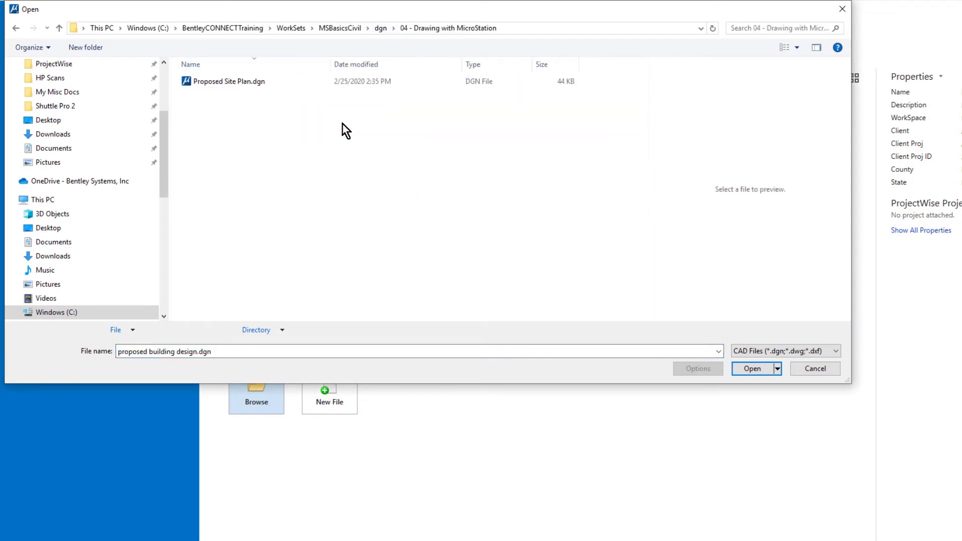
{"action": "left_click", "coordinate": [274, 82]}
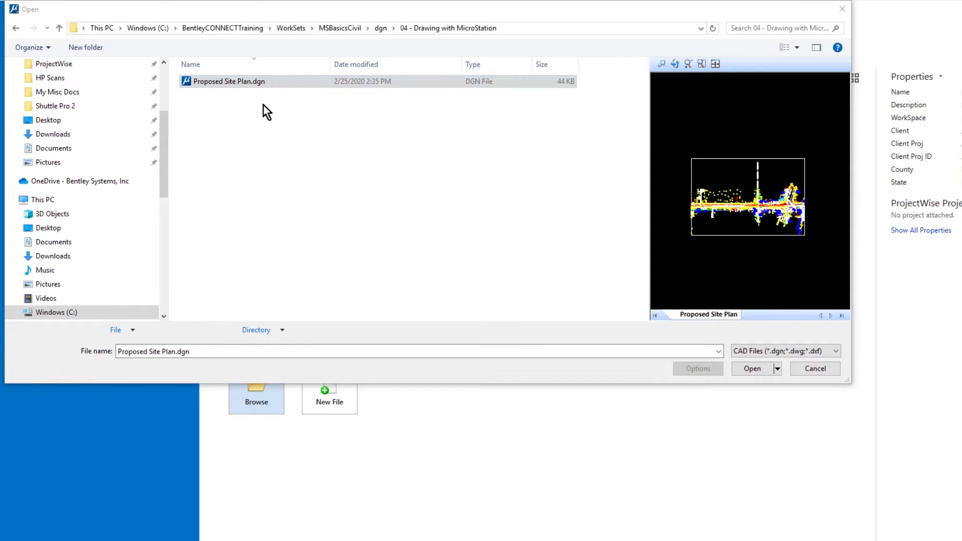
{"action": "left_click", "coordinate": [742, 369]}
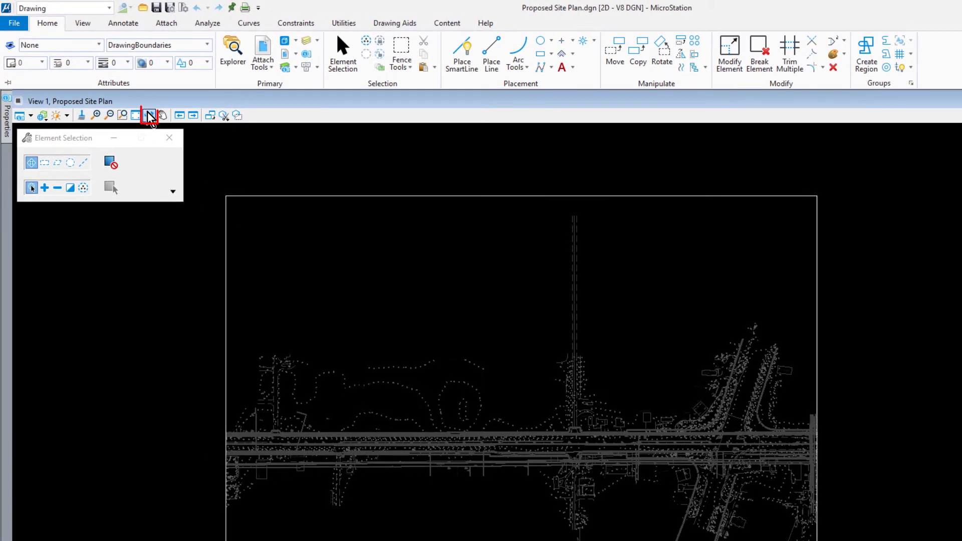
Rotate View 1 with the Unrotated method and return to element selection
{"action": "left_click", "coordinate": [149, 115]}
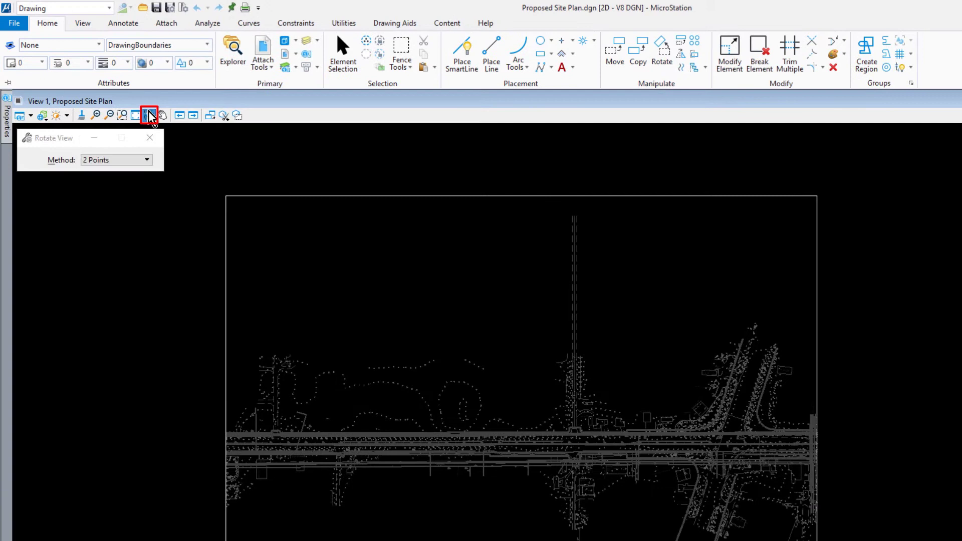
{"action": "left_click", "coordinate": [146, 160]}
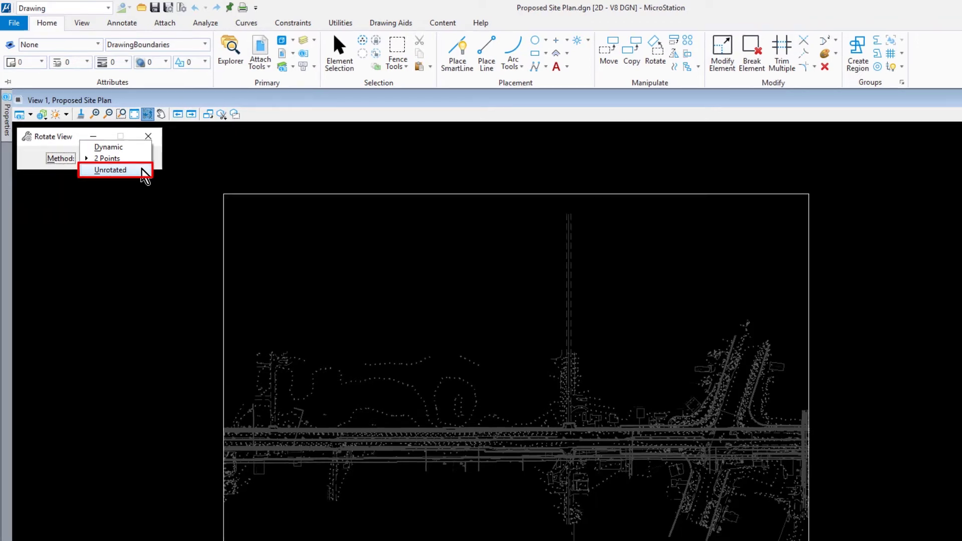
{"action": "left_click", "coordinate": [145, 173]}
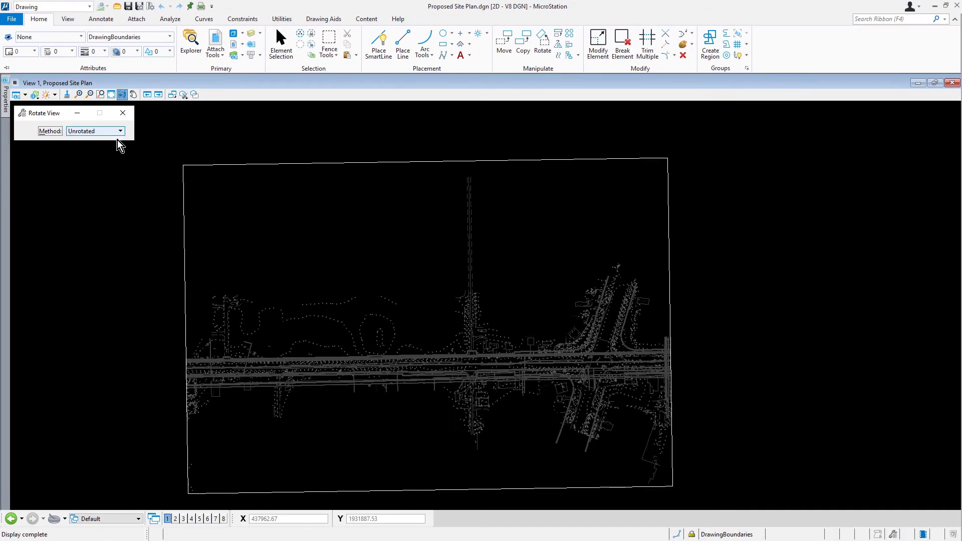
{"action": "left_click", "coordinate": [134, 172]}
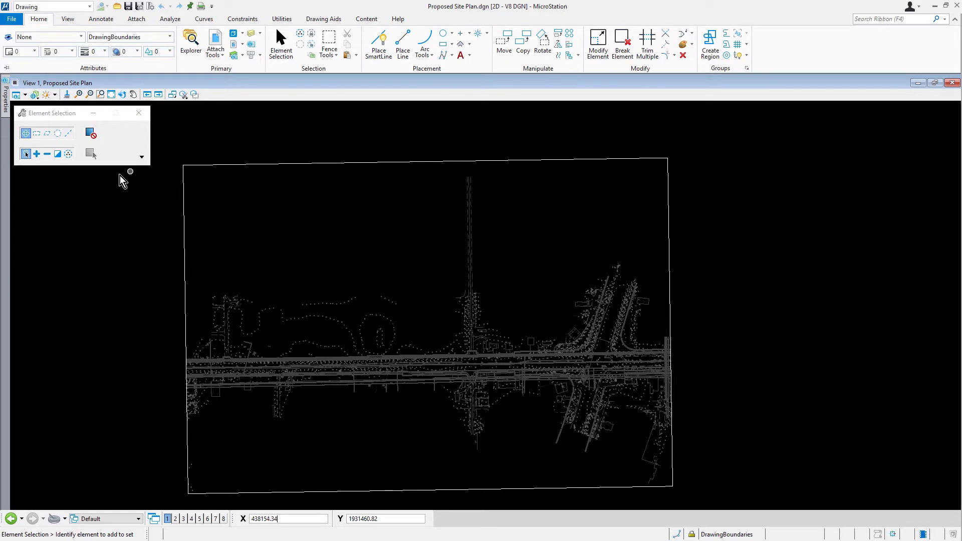
Find the property line levels with "prop" and make PropertyLine_dp the active level
{"action": "left_click", "coordinate": [170, 38]}
{"action": "type", "text": "prop"}
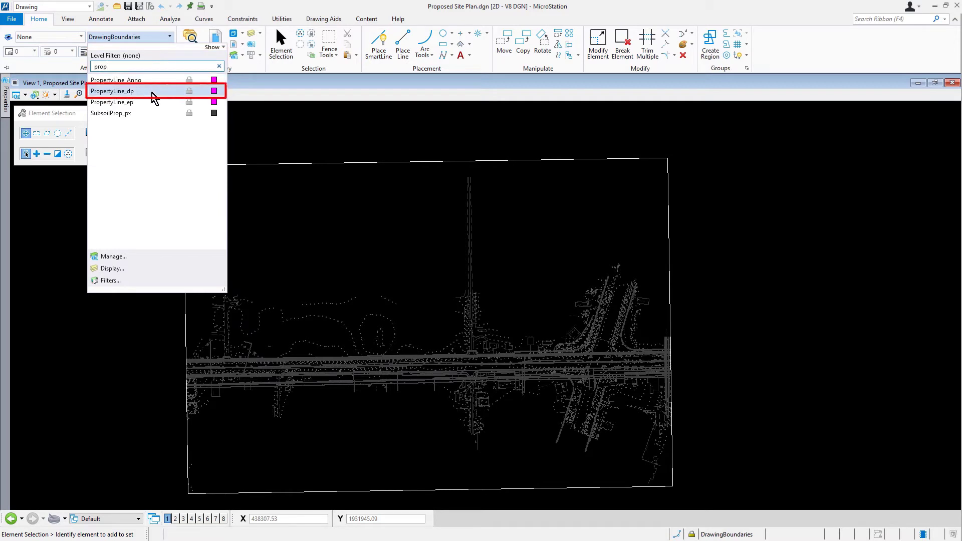
{"action": "left_click", "coordinate": [153, 97]}
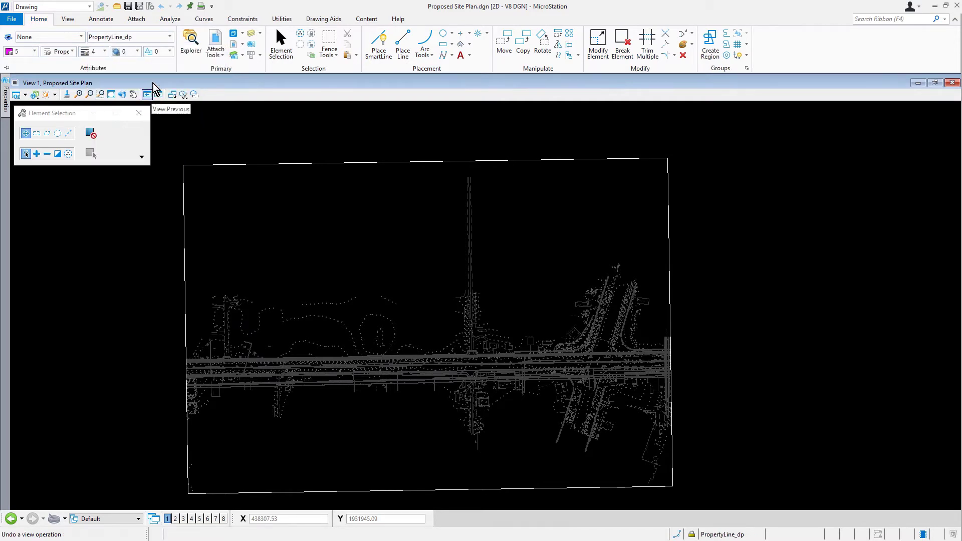
Start Place SmartLine with Join Elements and Rotate AccuDraw turned off
{"action": "left_click", "coordinate": [377, 58]}
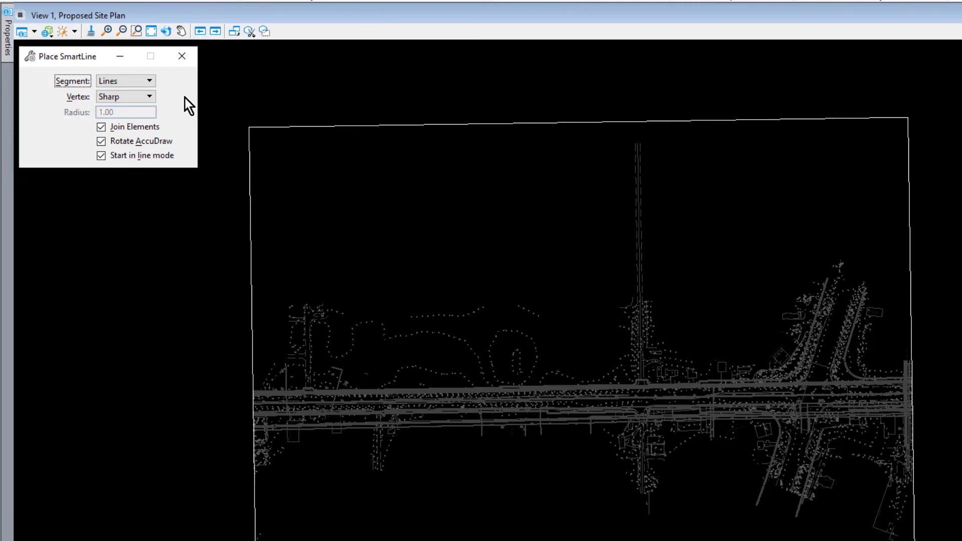
{"action": "left_click", "coordinate": [151, 129]}
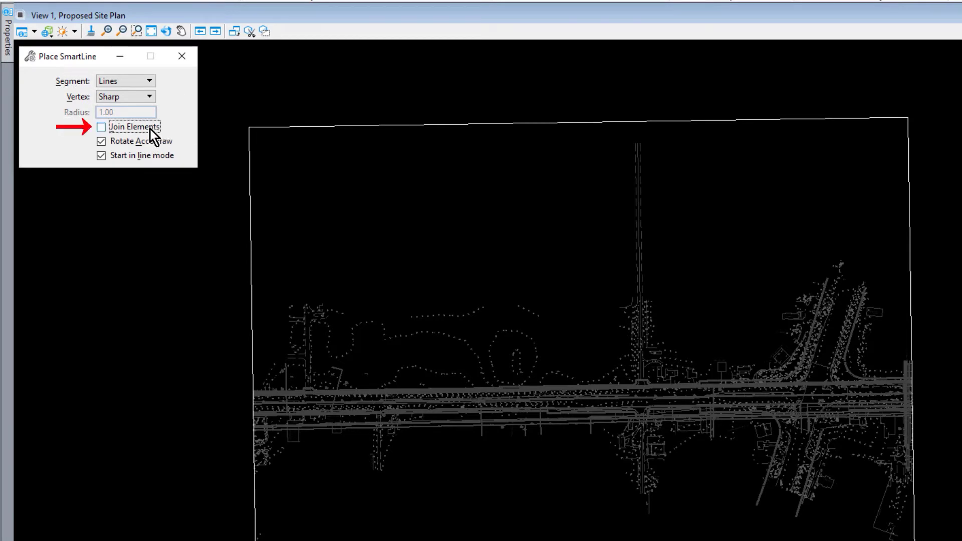
{"action": "left_click", "coordinate": [156, 141]}
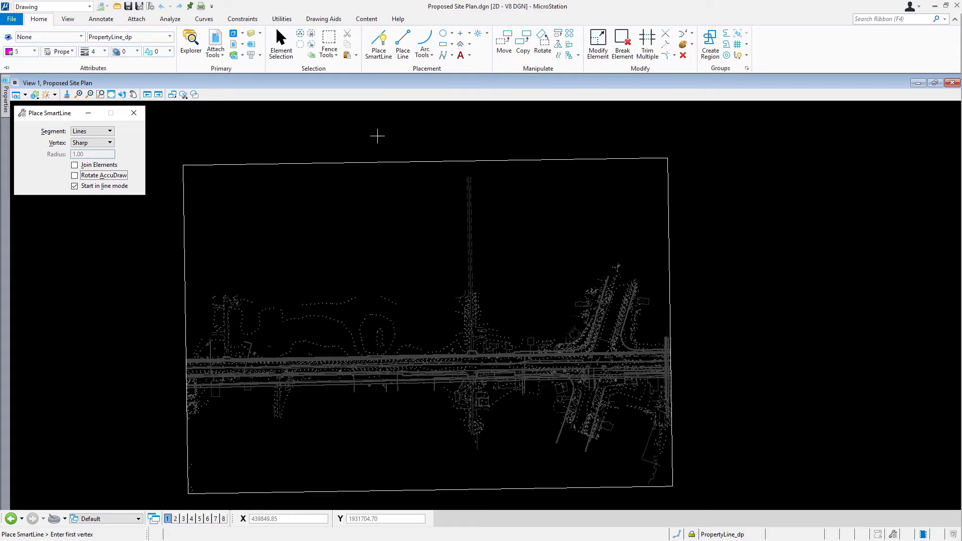
Place the SmartLine's first vertex at the absolute coordinates 440476.14,1930210.61 using a single data point key-in
{"action": "key", "text": "F11"}
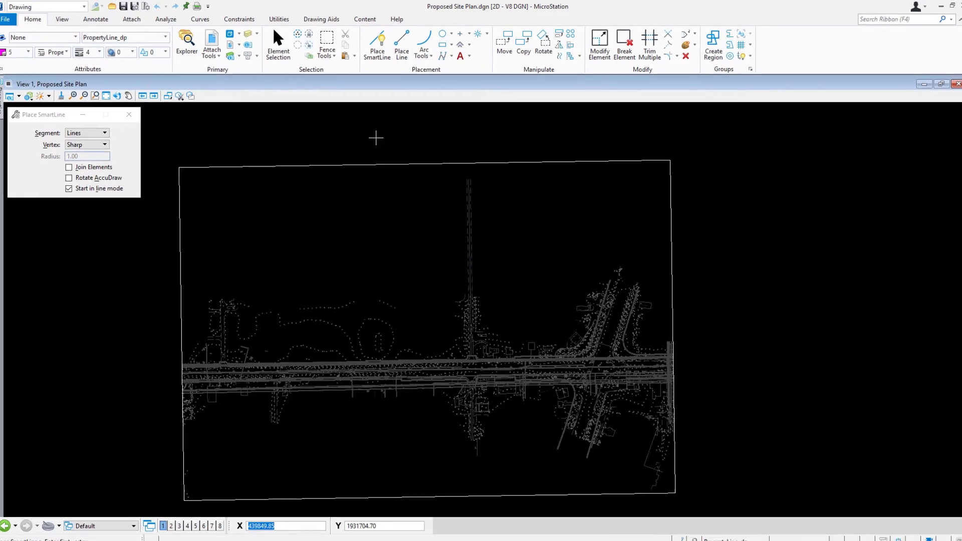
{"action": "key", "text": "p"}
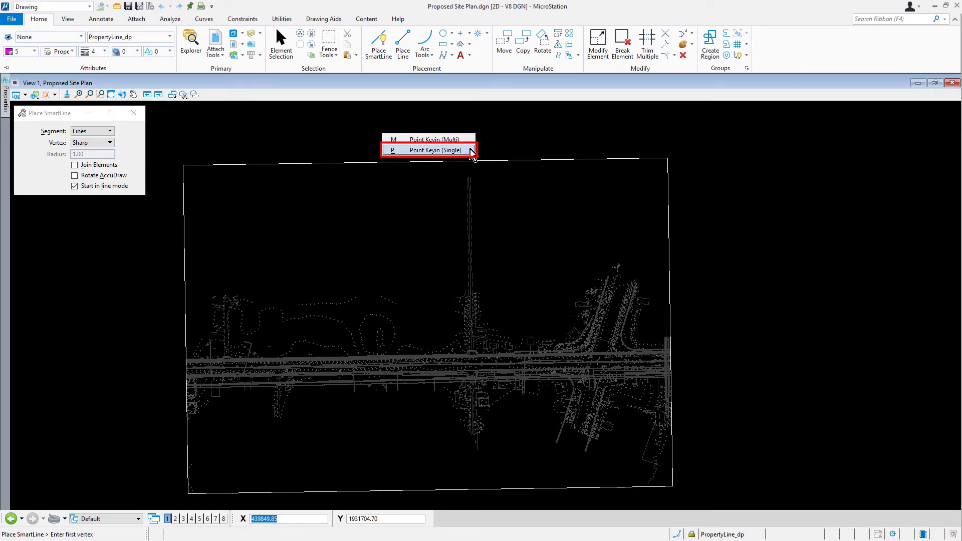
{"action": "left_click", "coordinate": [435, 150]}
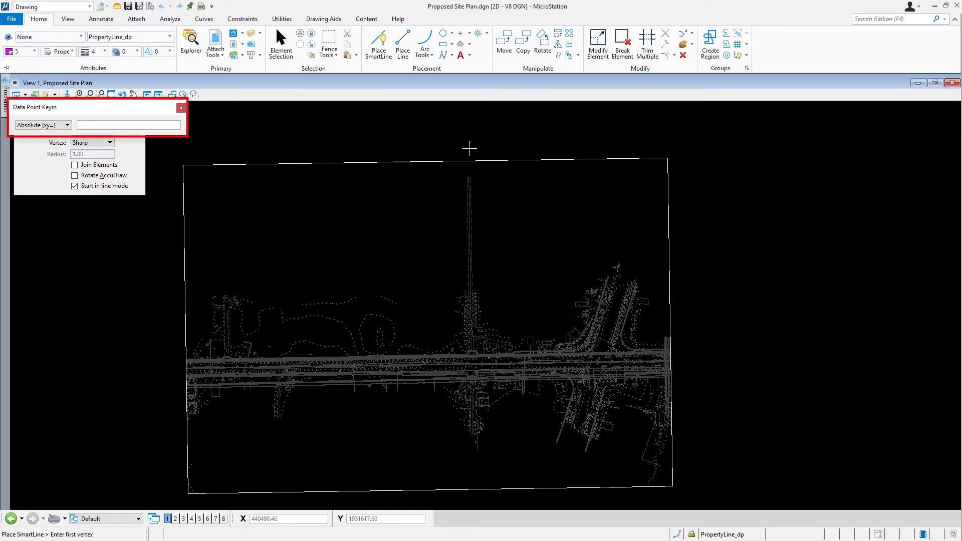
{"action": "left_click_drag", "start_coordinate": [164, 113], "coordinate": [524, 120]}
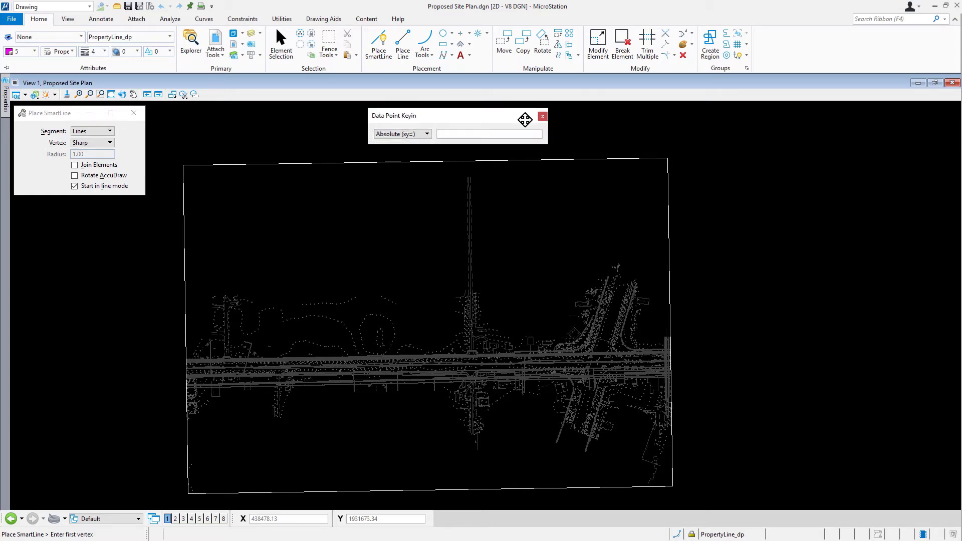
{"action": "type", "text": "44"}
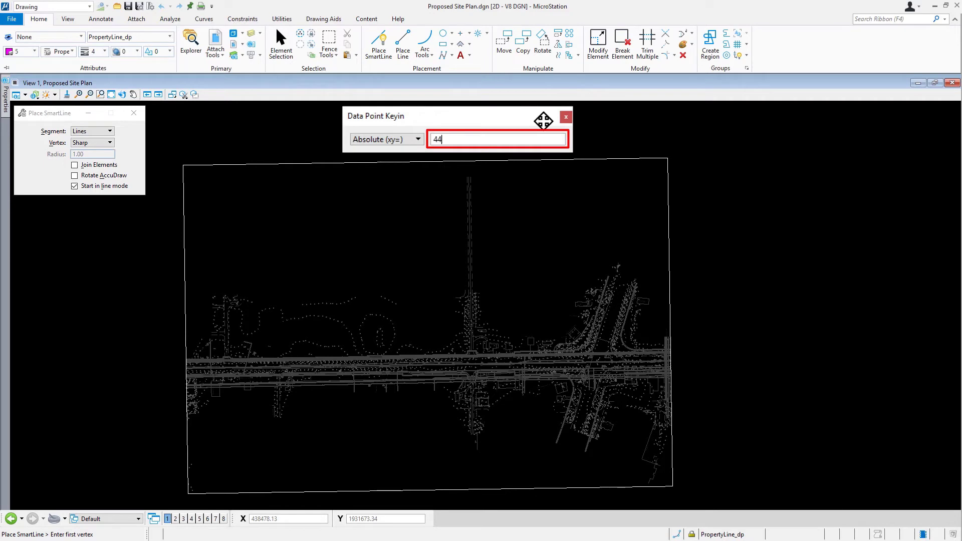
{"action": "type", "text": "0476.14,1930210.61"}
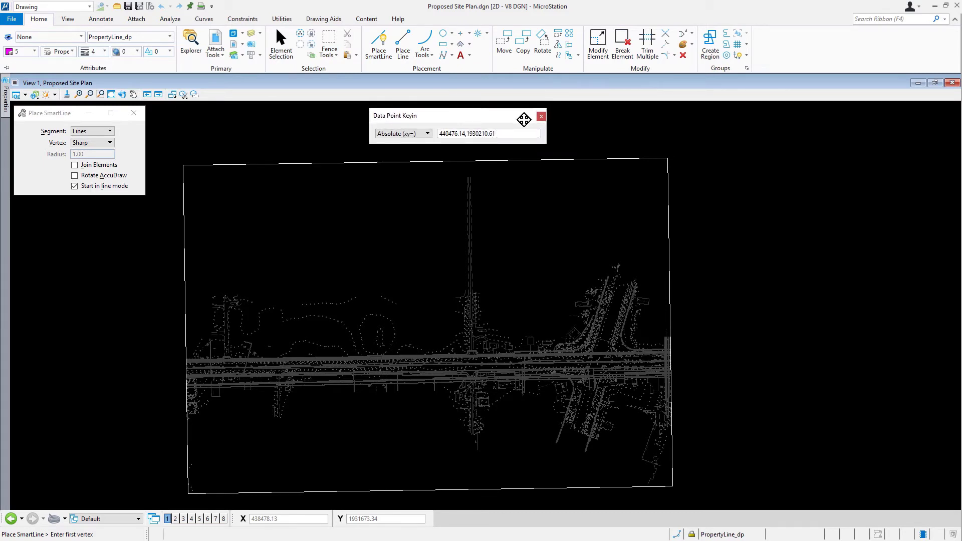
{"action": "key", "text": "Return"}
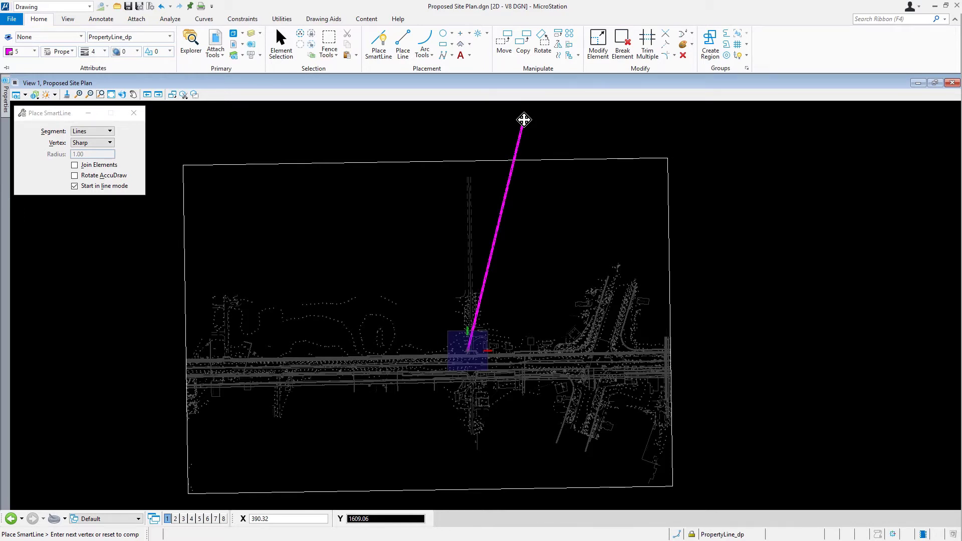
Switch AccuDraw to polar coordinates and draw the first property line segment 1206 long at bearing N00°52'30"W
{"action": "key", "text": "space"}
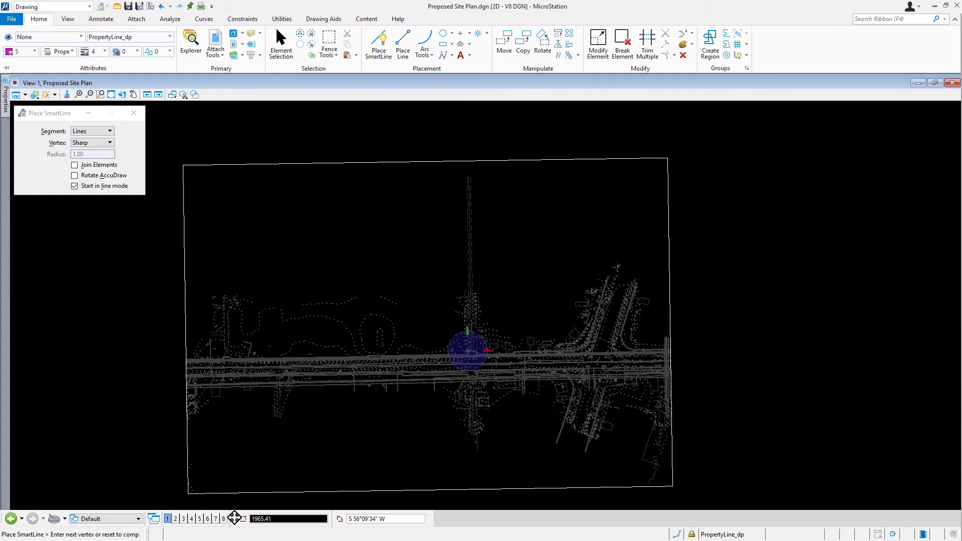
{"action": "left_click_drag", "start_coordinate": [235, 519], "coordinate": [407, 114]}
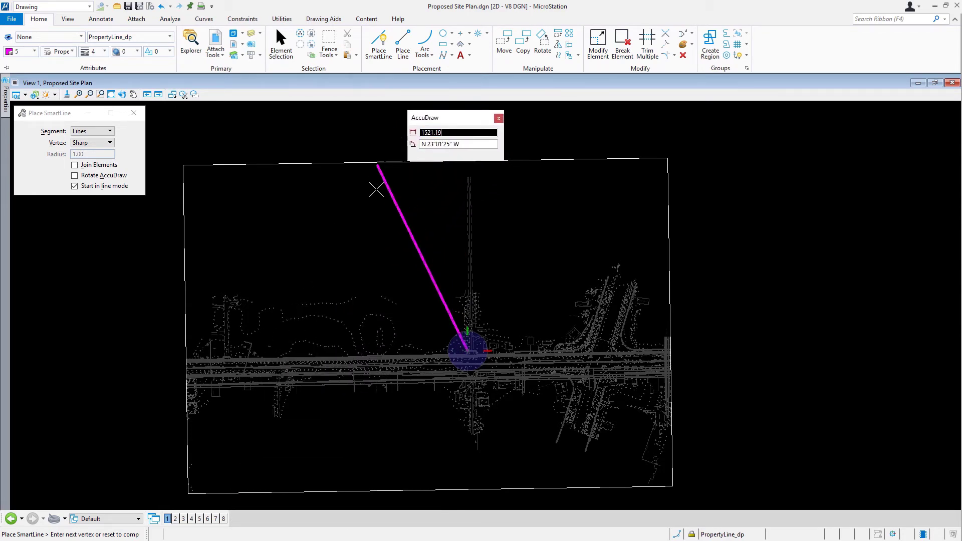
{"action": "type", "text": "1206"}
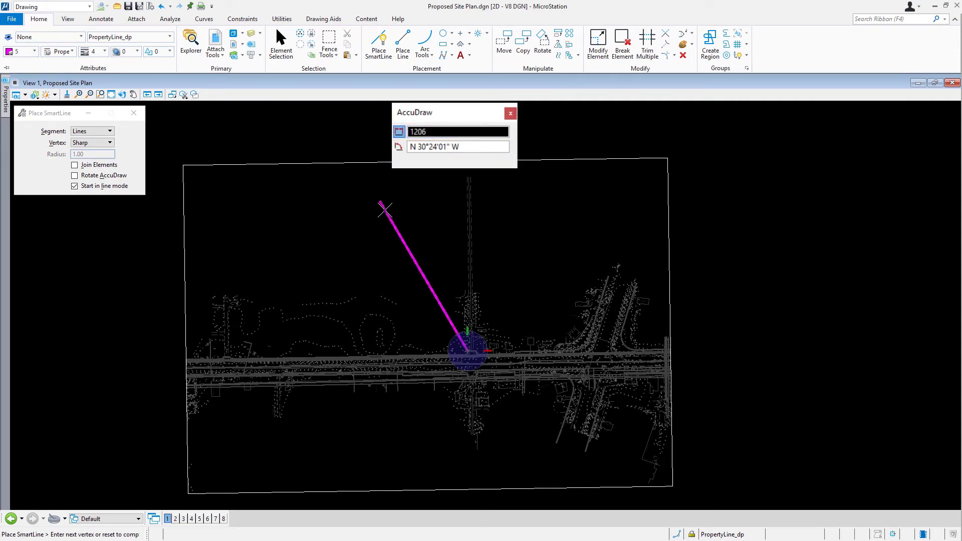
{"action": "key", "text": "Tab"}
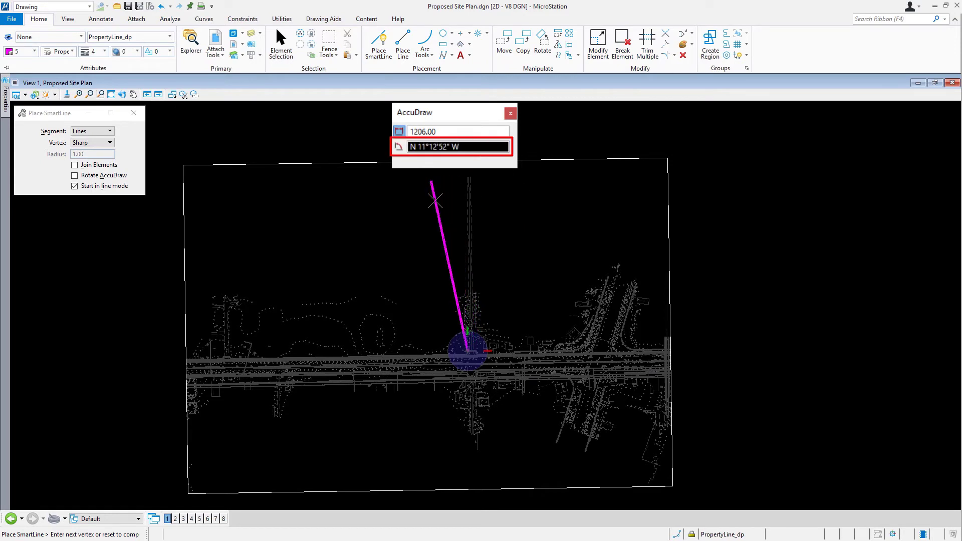
{"action": "type", "text": "n00°52'30\"w"}
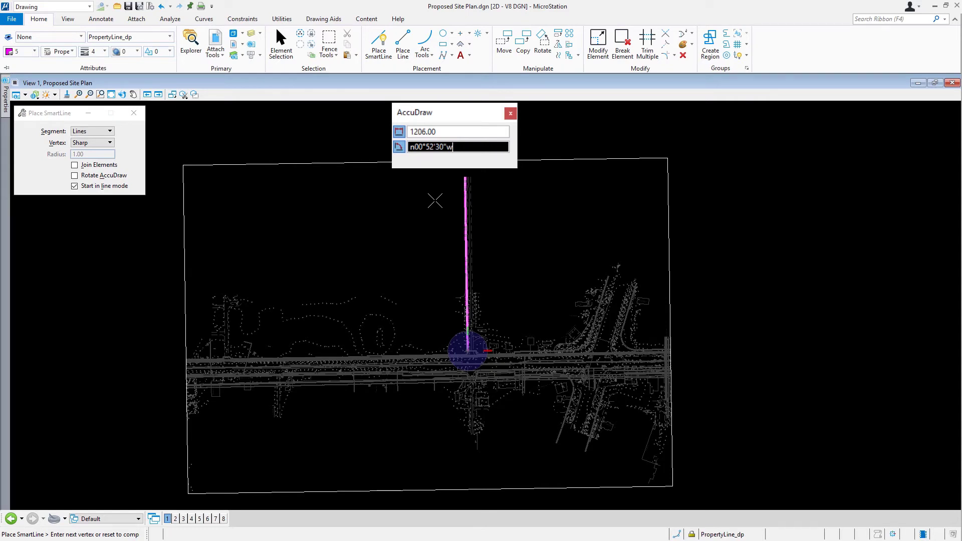
{"action": "left_click", "coordinate": [435, 201]}
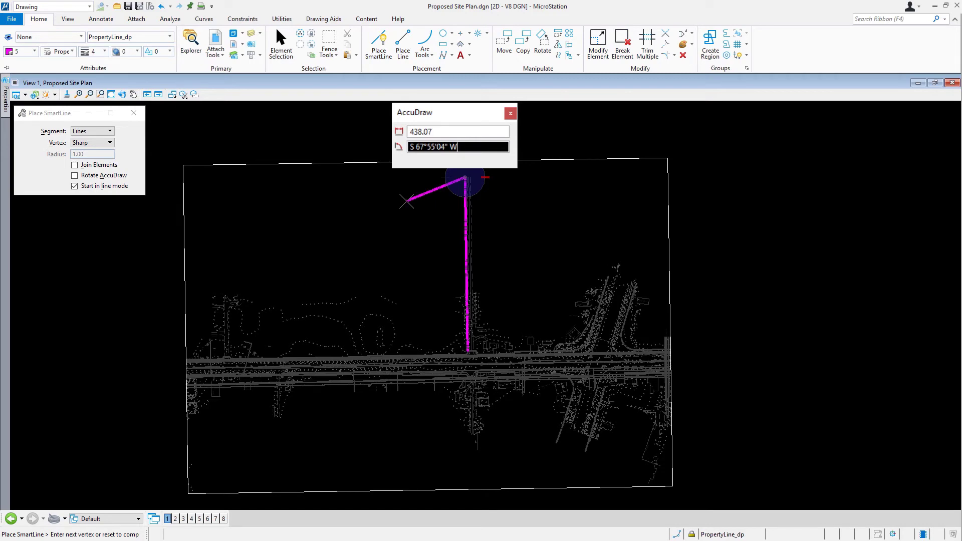
Draw the second property line segment from the north end at bearing S77°54'26"W with a length of 911.24
{"action": "scroll", "coordinate": [325, 212], "scroll_direction": "up", "scroll_amount": 2}
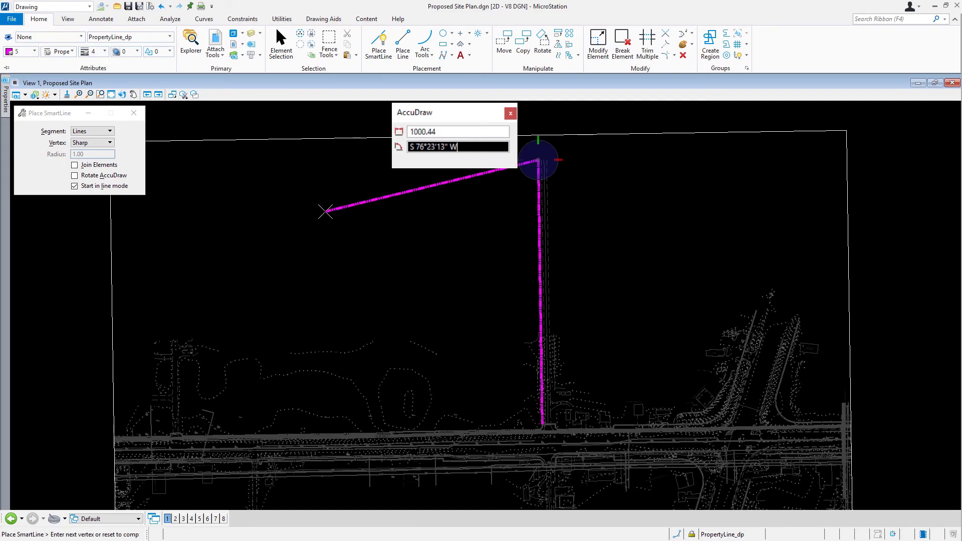
{"action": "scroll", "coordinate": [325, 212], "scroll_direction": "up", "scroll_amount": 1}
{"action": "middle_click_drag", "start_coordinate": [325, 212], "coordinate": [475, 213]}
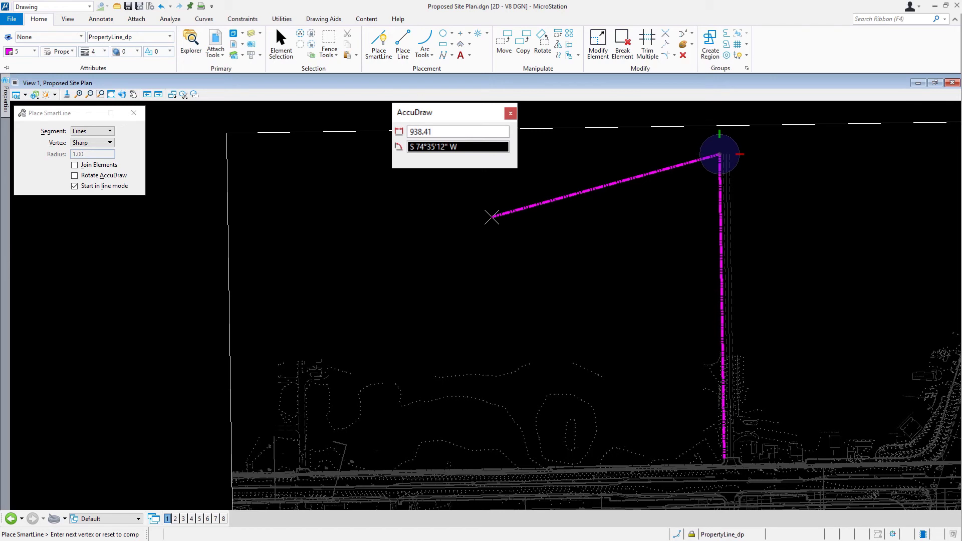
{"action": "type", "text": "S77"}
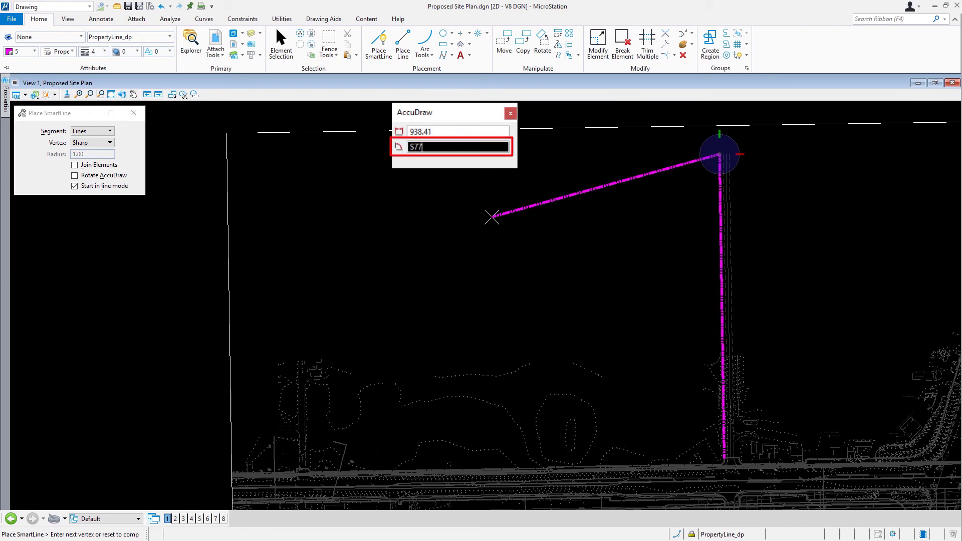
{"action": "type", "text": "°54'26\"W"}
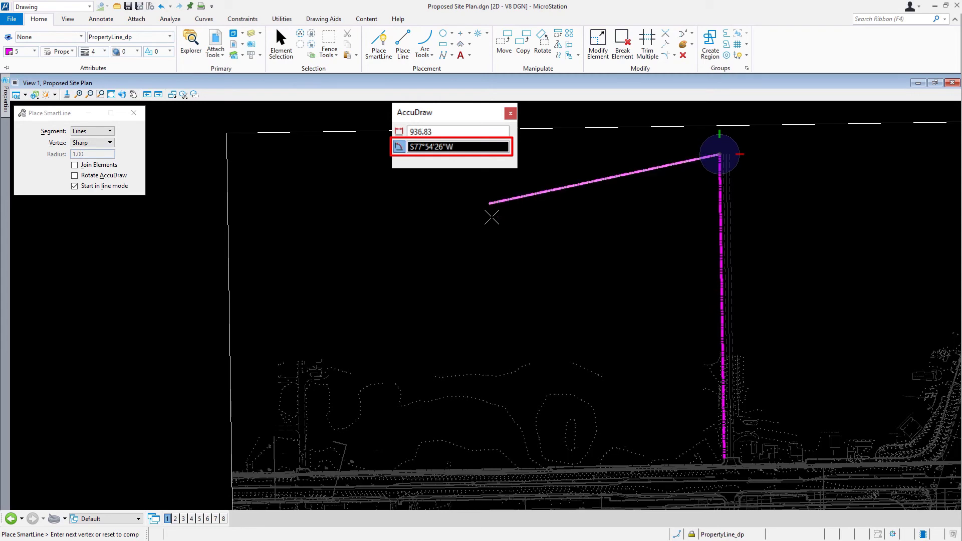
{"action": "key", "text": "Tab"}
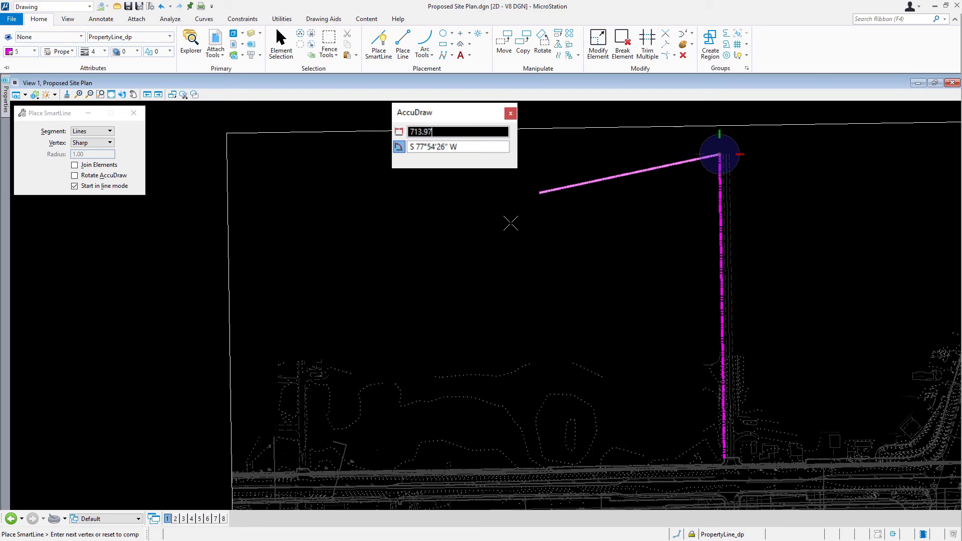
{"action": "type", "text": "911.24"}
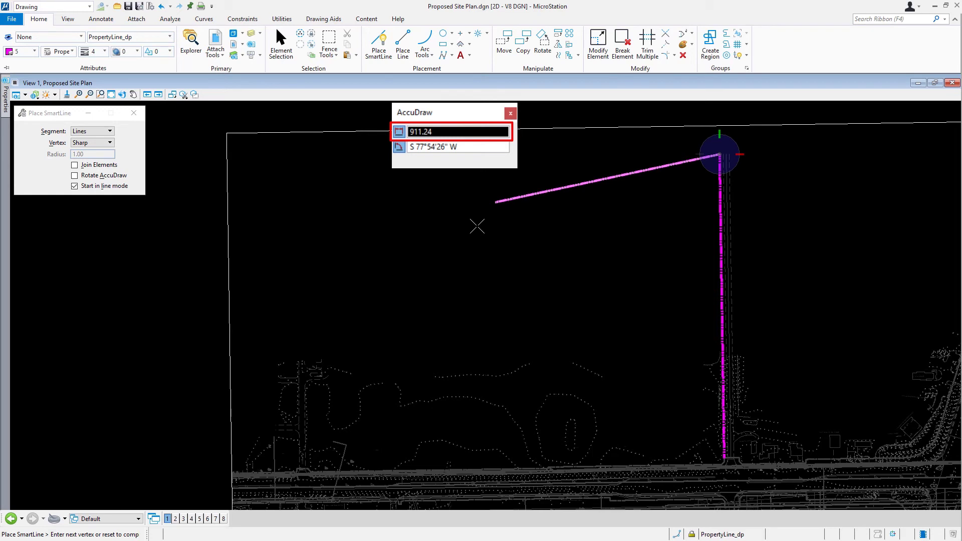
{"action": "left_click", "coordinate": [478, 229]}
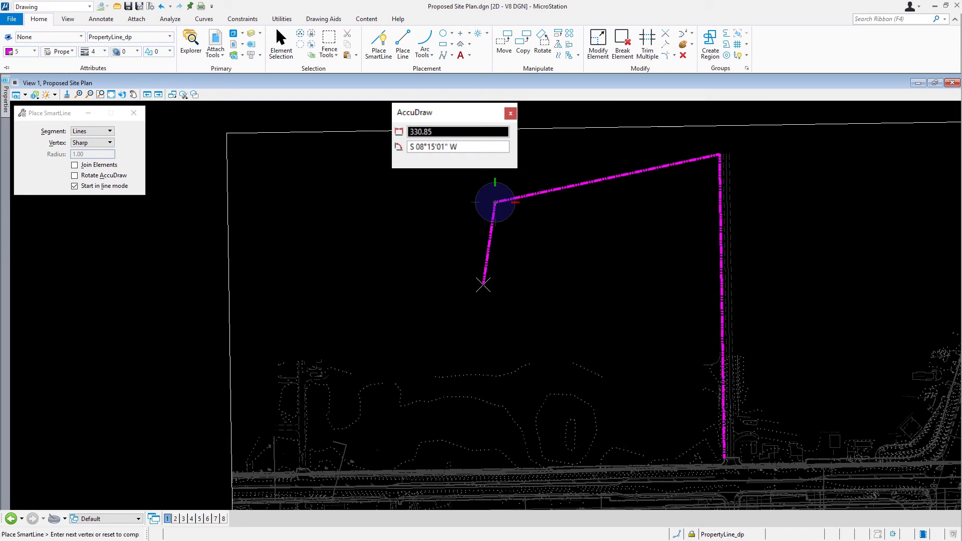
Draw the third property line segment 321.75 long at bearing S34°37'2"W
{"action": "type", "text": "321"}
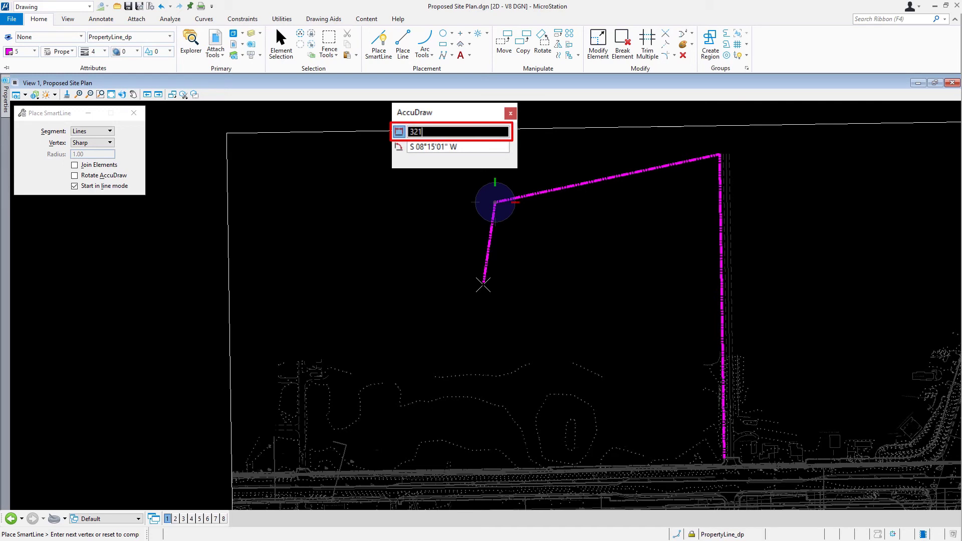
{"action": "type", "text": ".75"}
{"action": "key", "text": "Tab"}
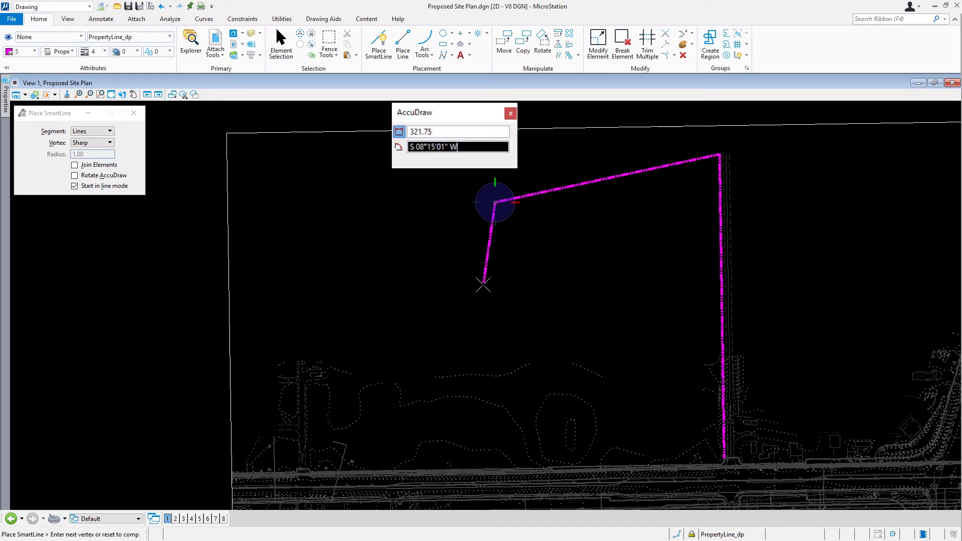
{"action": "type", "text": "S3"}
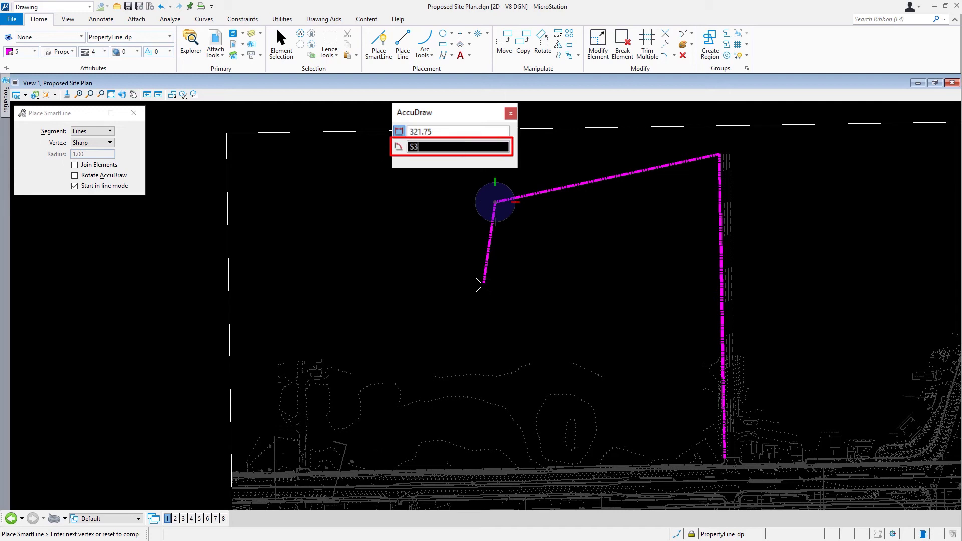
{"action": "type", "text": "4°37'2\"W"}
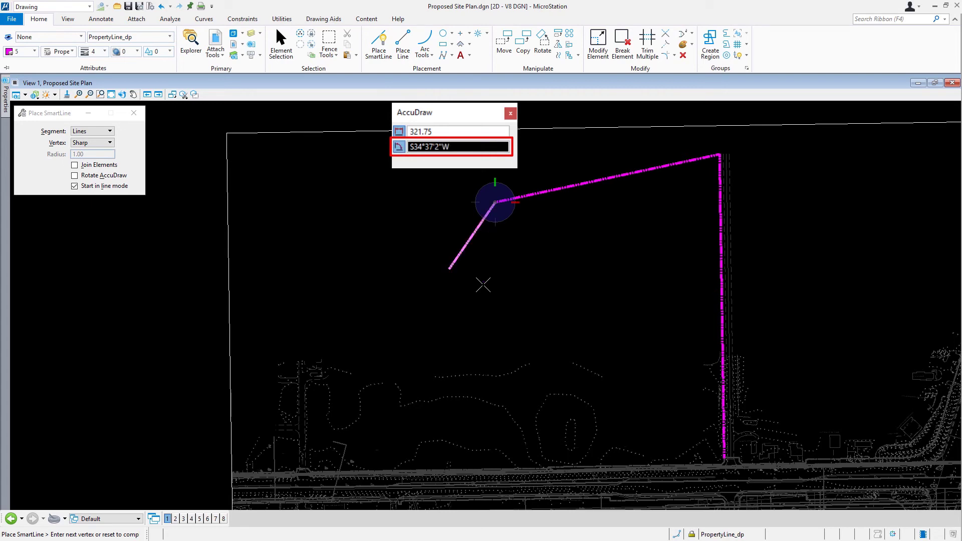
{"action": "left_click", "coordinate": [483, 285]}
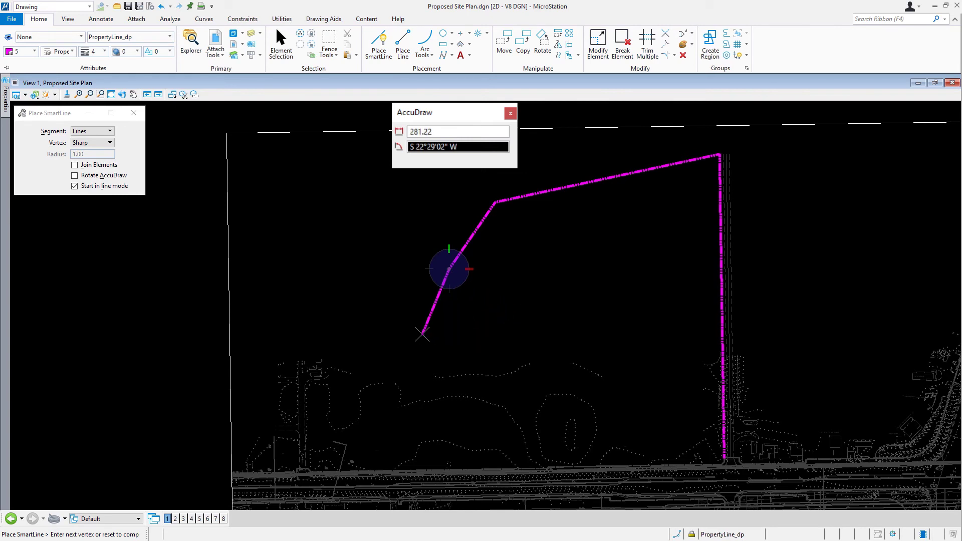
Draw the fourth property line segment at bearing S89°07'30"W with a length of 249.64
{"action": "type", "text": "S89°"}
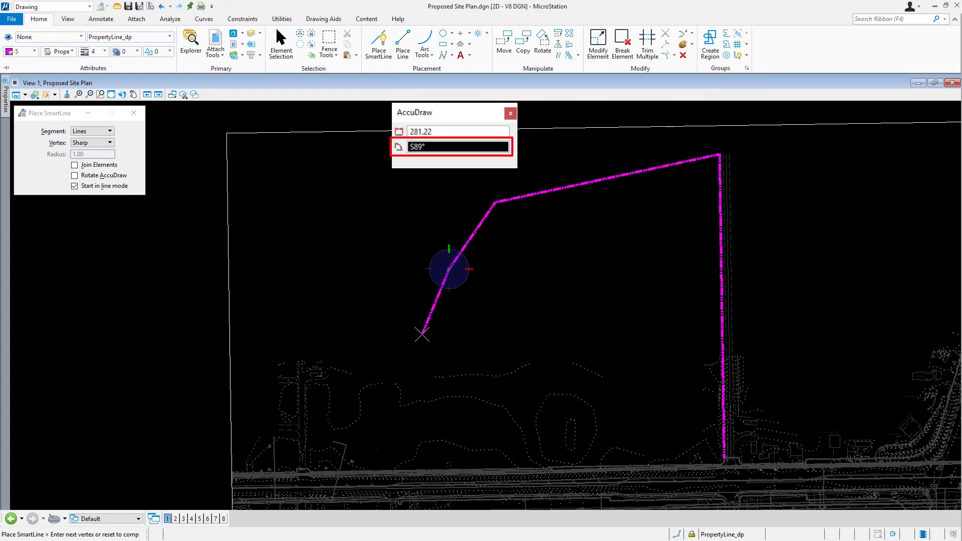
{"action": "type", "text": "07'"}
{"action": "type", "text": "30\""}
{"action": "key", "text": "Tab"}
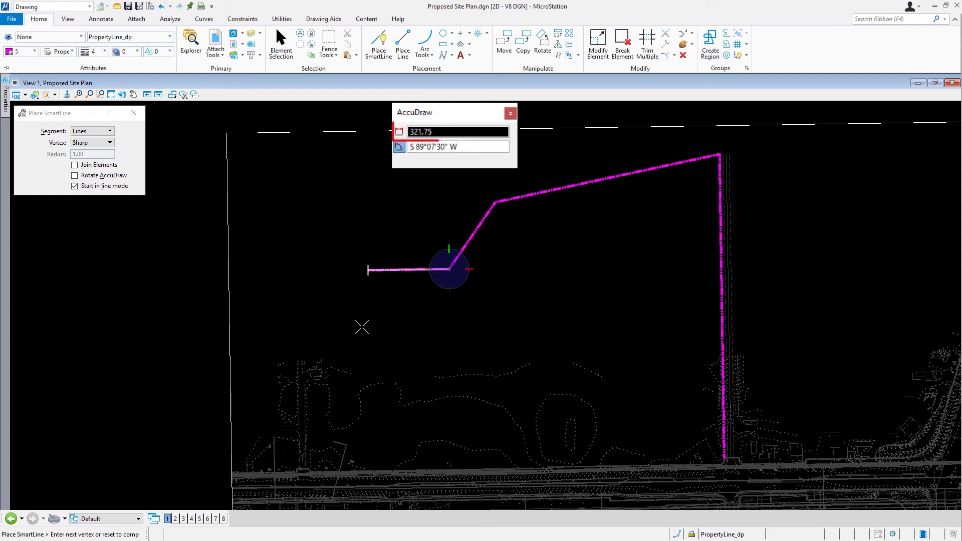
{"action": "type", "text": "249.64"}
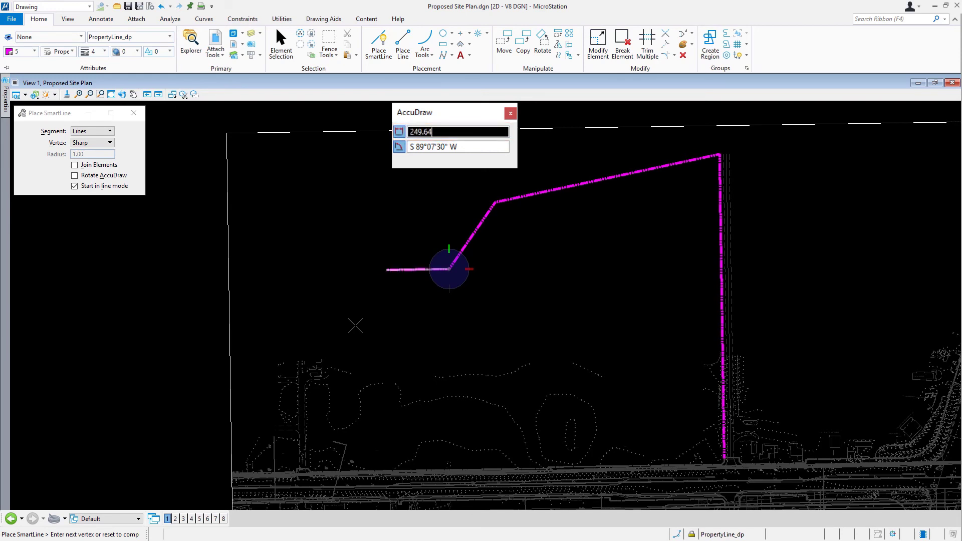
{"action": "left_click", "coordinate": [356, 327]}
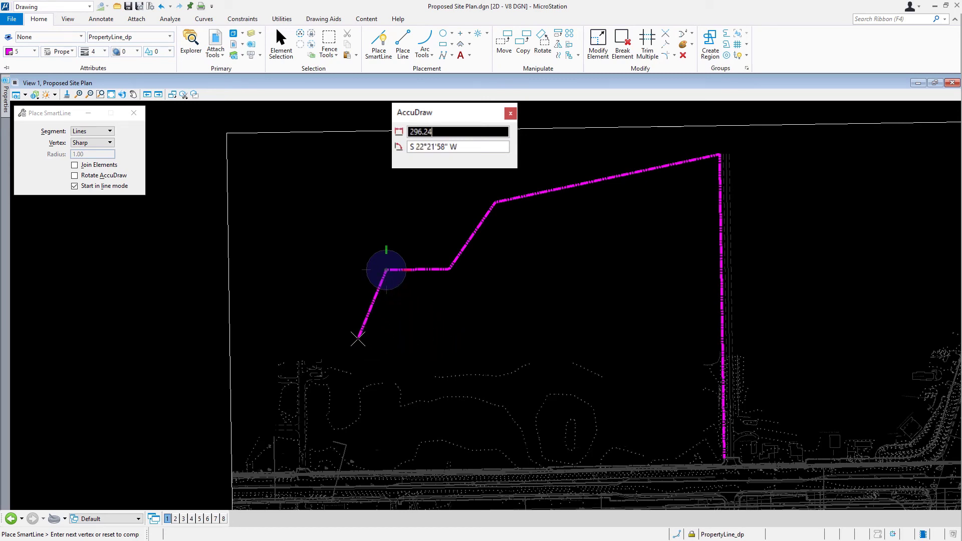
Draw the fifth property line segment 797.73 long at bearing S00°52'30"E down to the road, and end the SmartLine there
{"action": "type", "text": "797"}
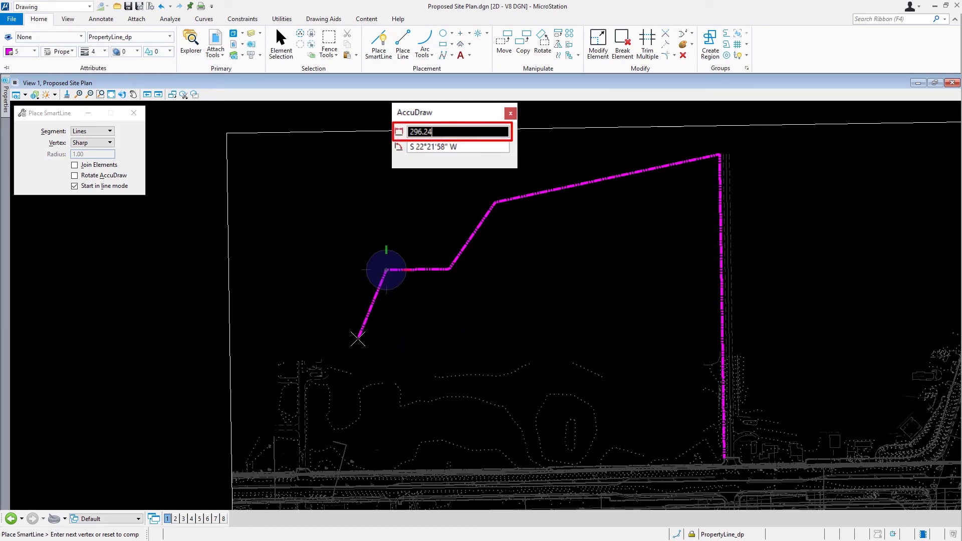
{"action": "type", "text": ".7"}
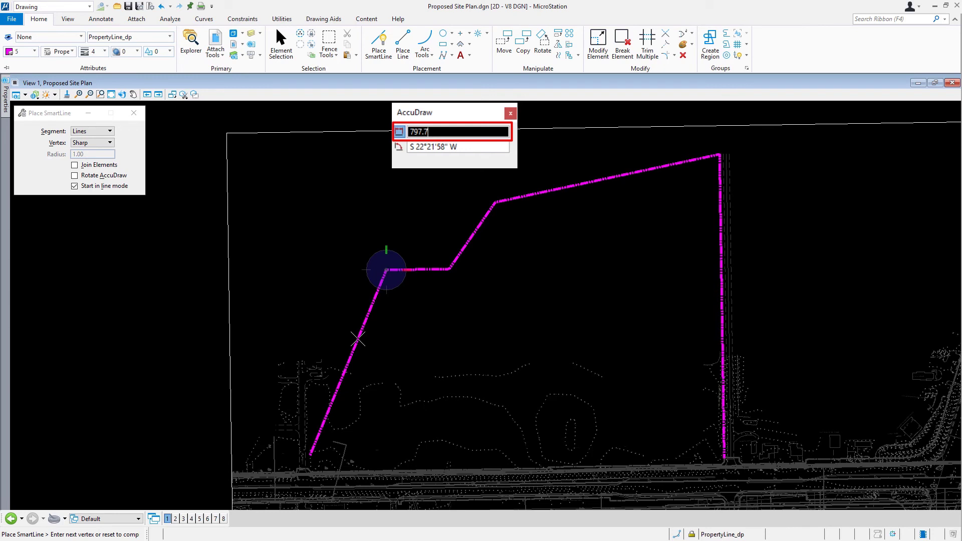
{"action": "type", "text": "3"}
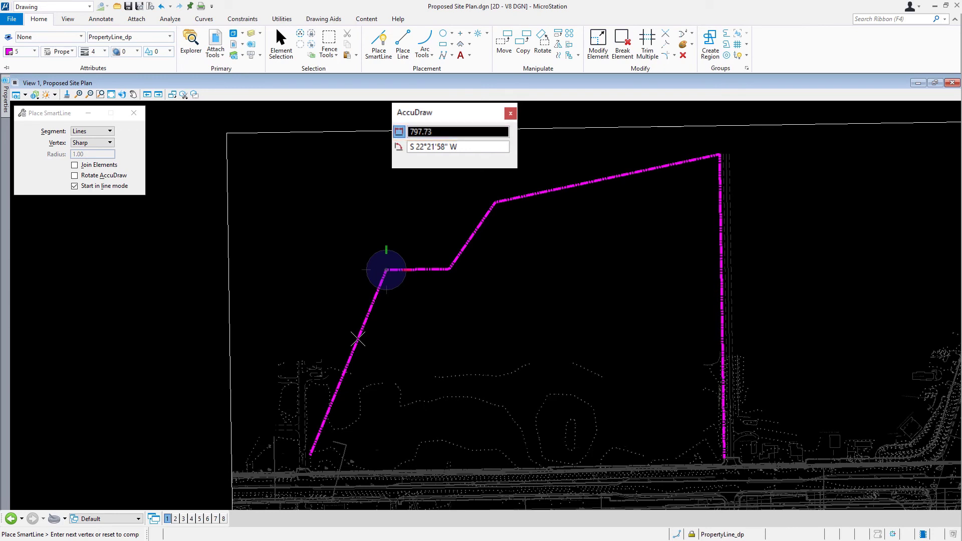
{"action": "key", "text": "Tab"}
{"action": "type", "text": "S"}
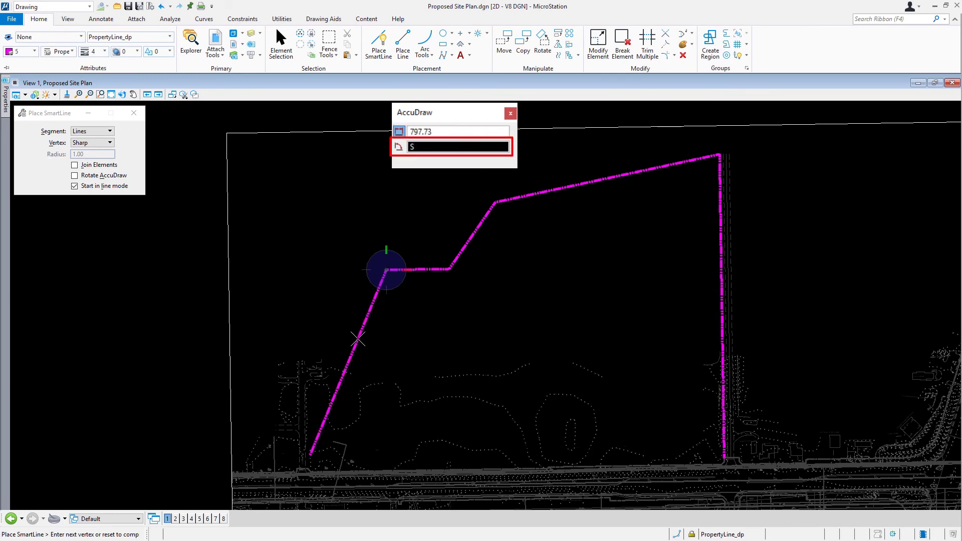
{"action": "type", "text": "00°52'30\"E"}
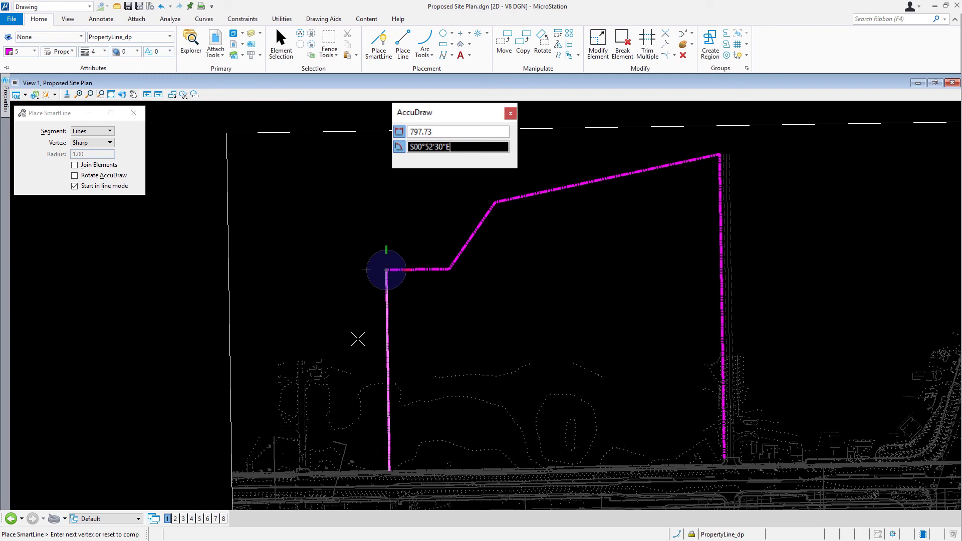
{"action": "left_click", "coordinate": [358, 340]}
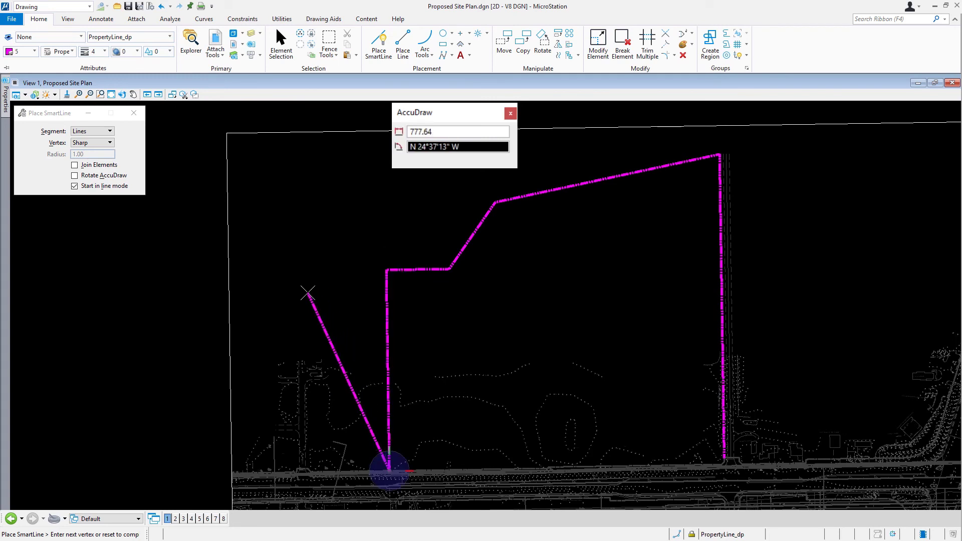
{"action": "key", "text": "Escape"}
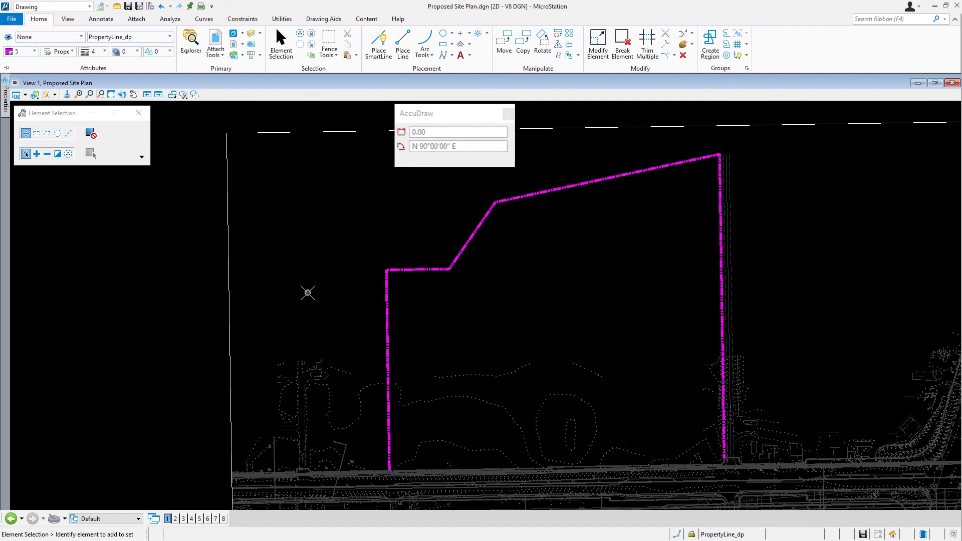